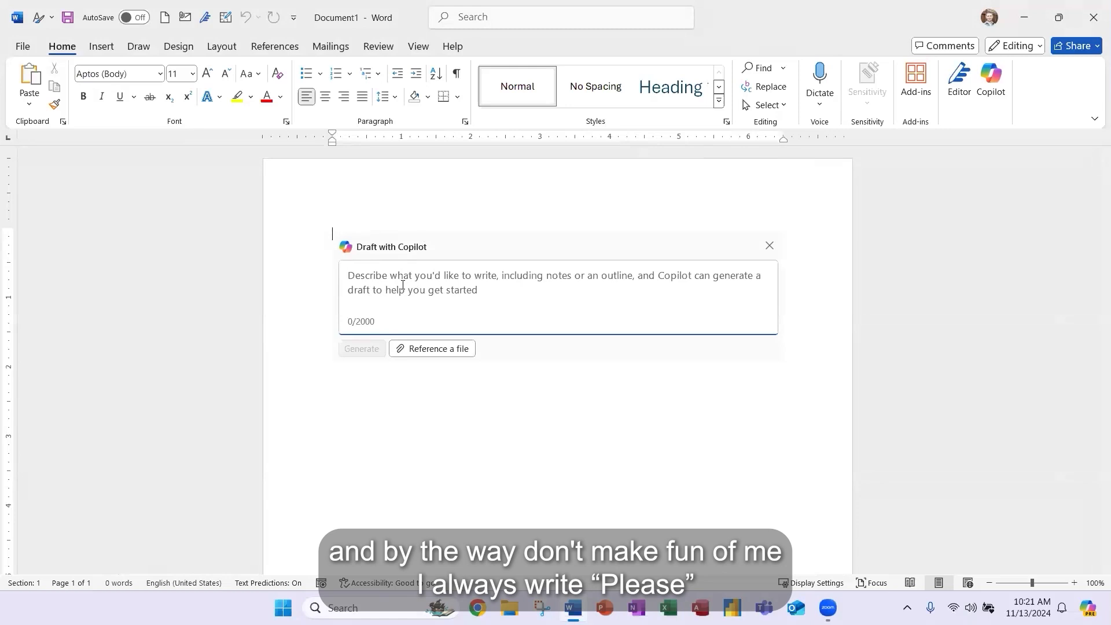
Generate a Copilot draft from the prompt "Please create a employee handbook for a startup company. Include policies and code of conduct.".
type("Please")
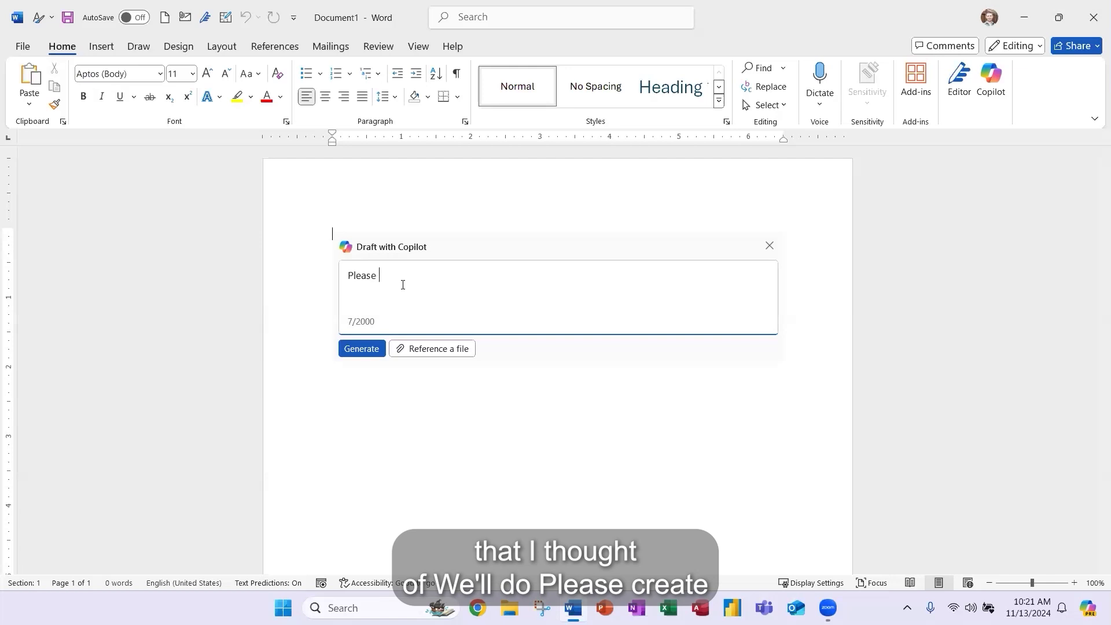
type("create a ")
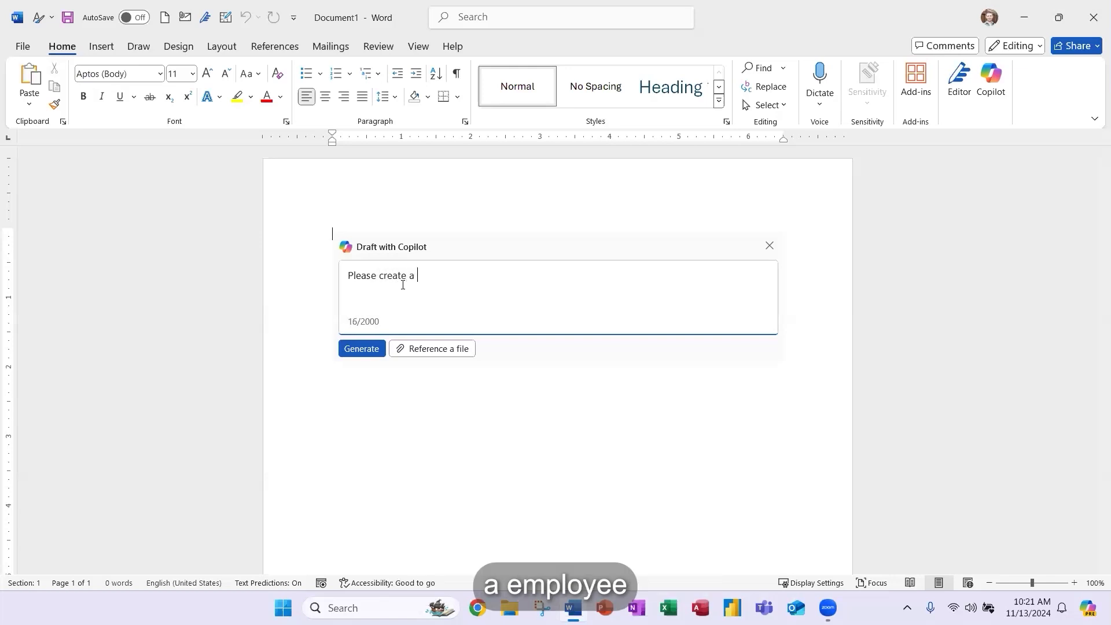
type("empl")
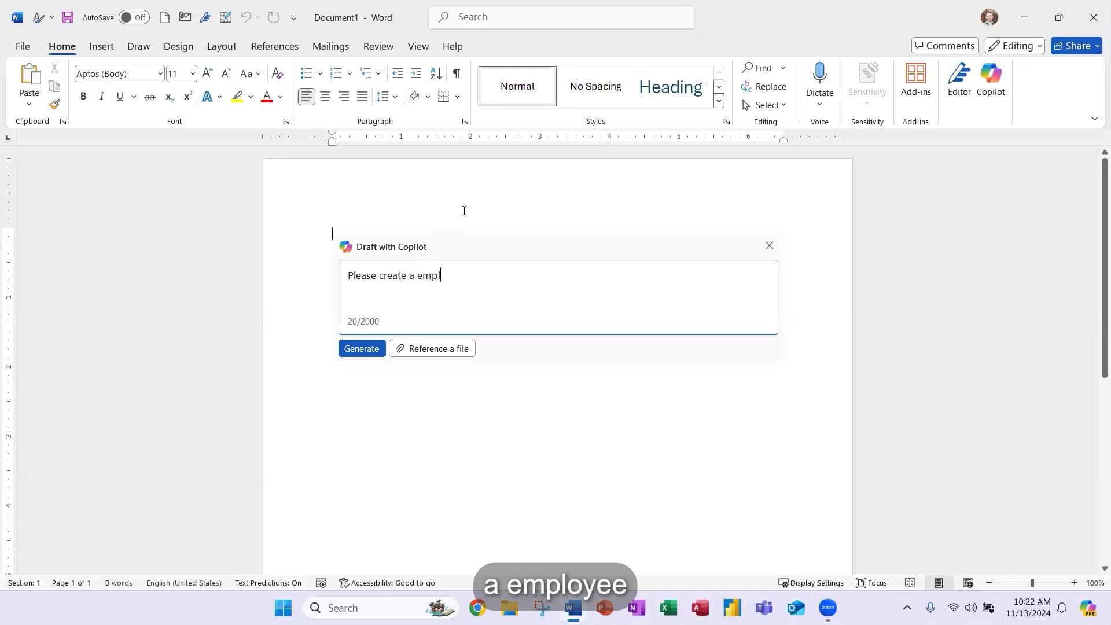
type("oyee handb")
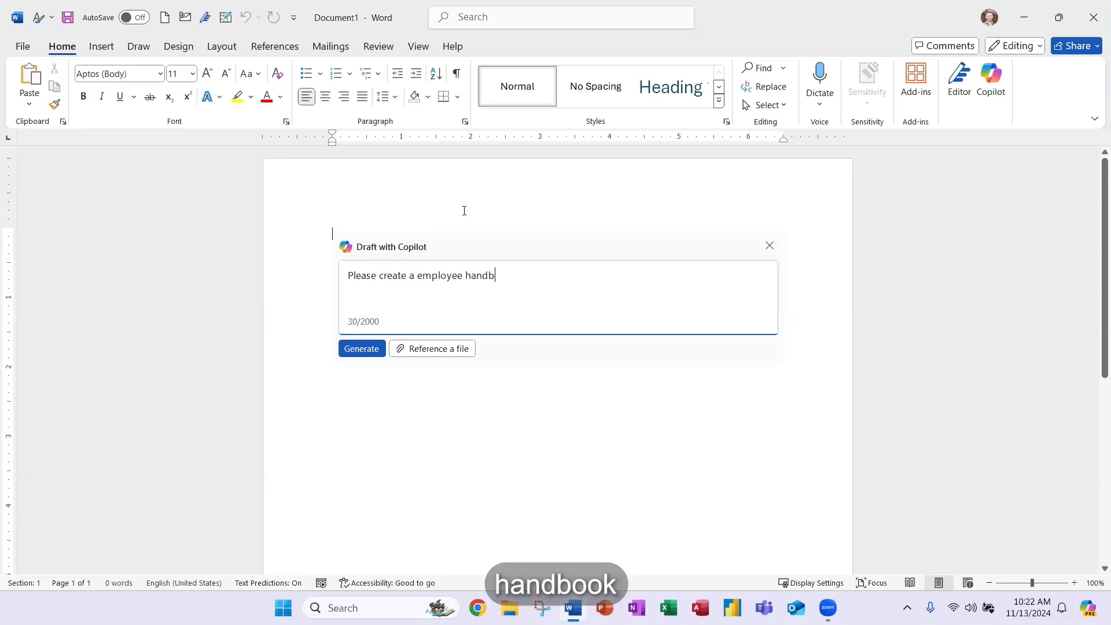
type("ook for a sta")
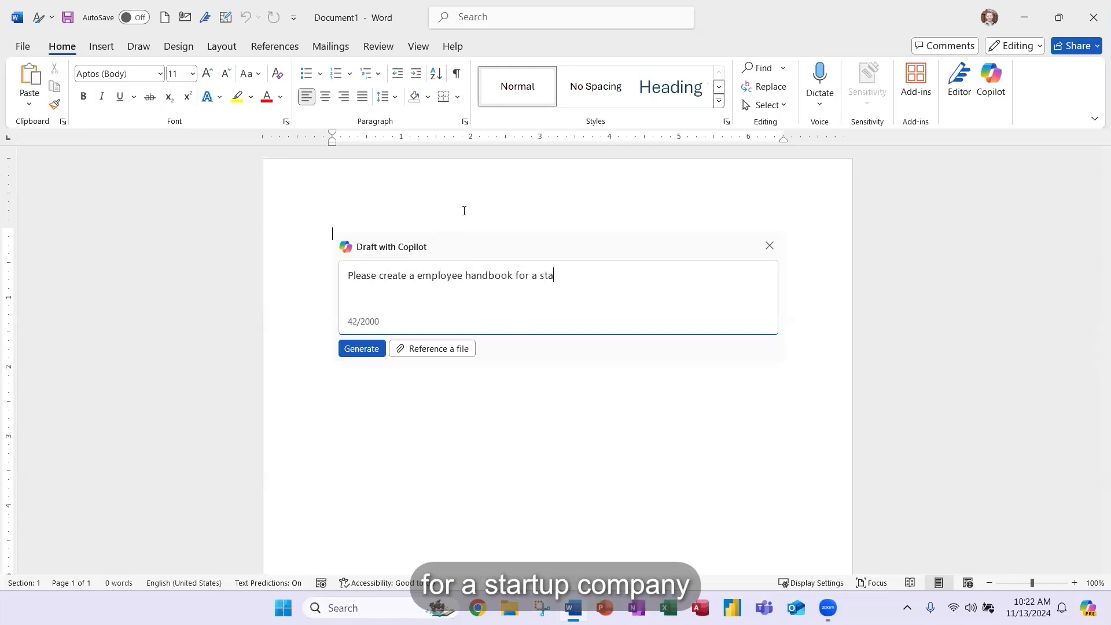
type("rtup company.")
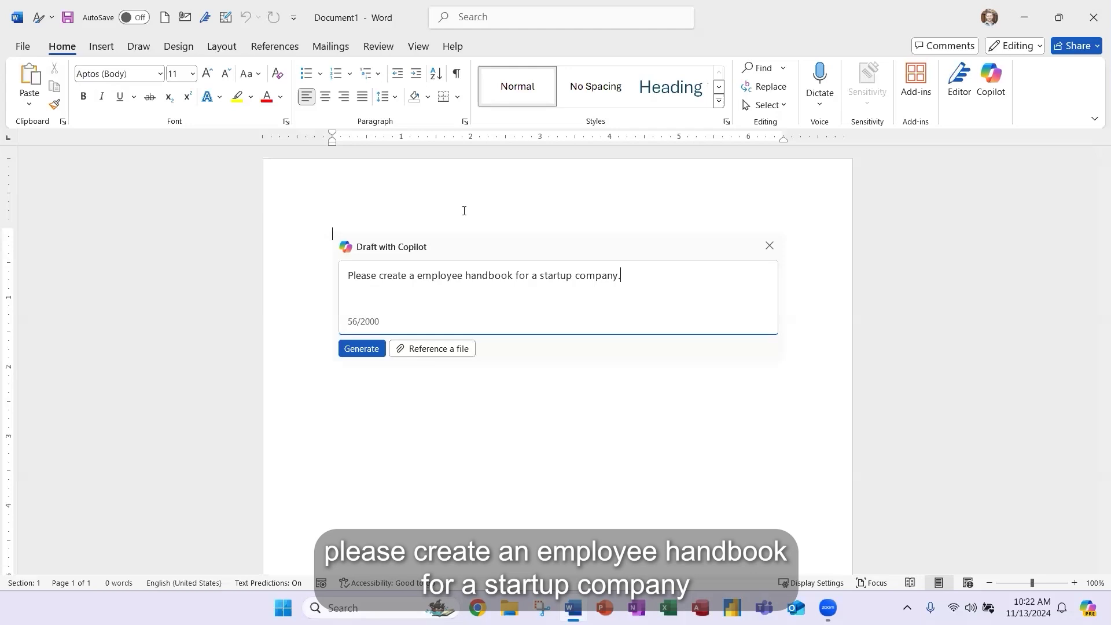
type("Inc")
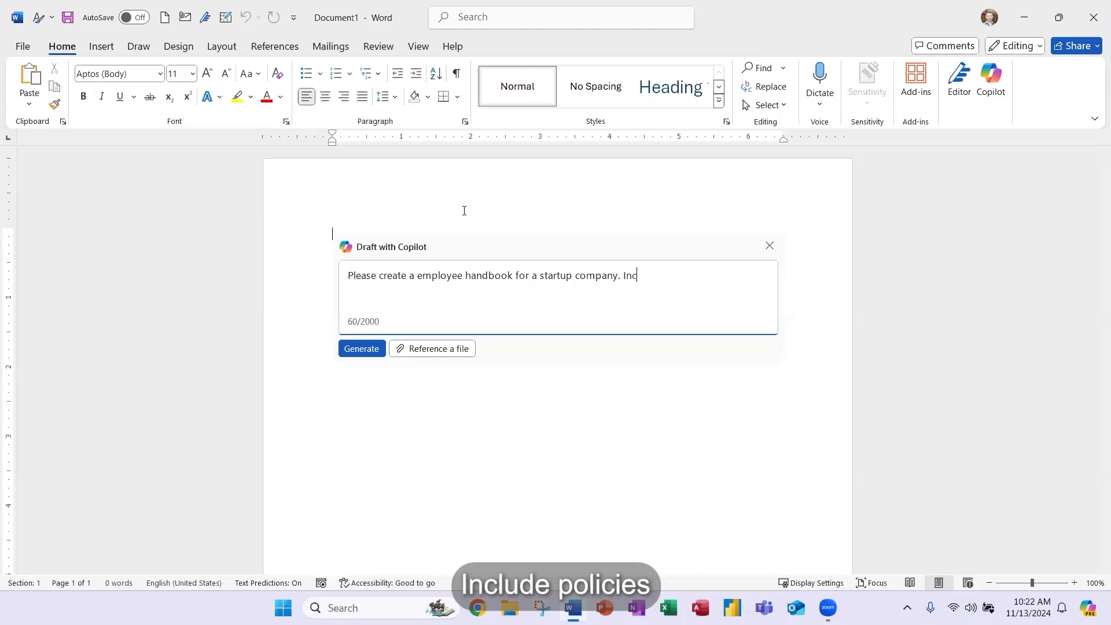
type("lude policies and code of c")
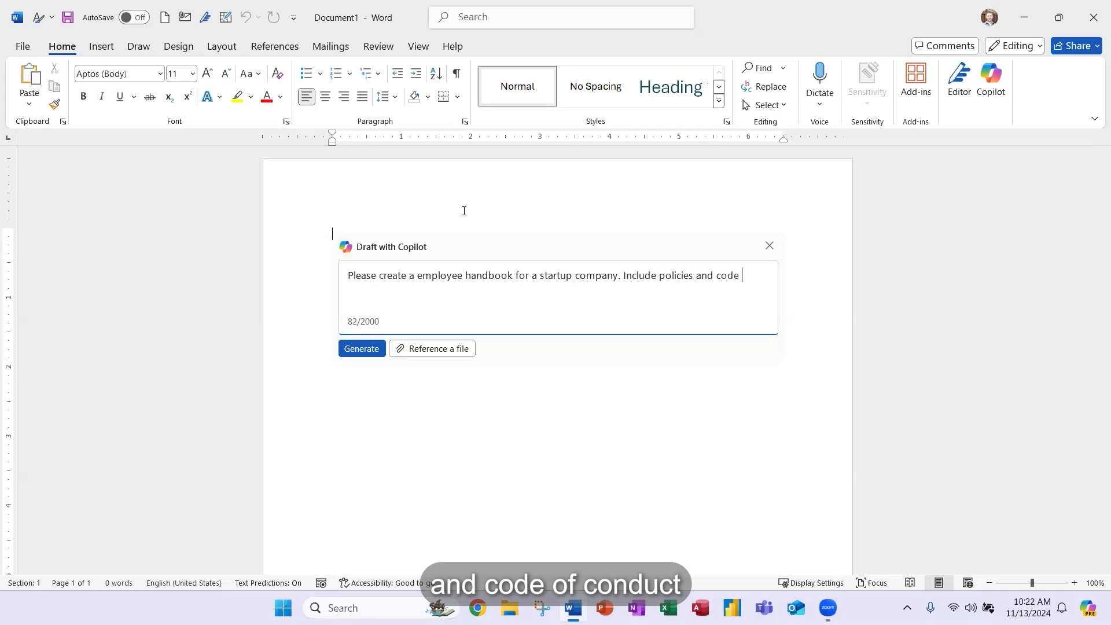
type("onduct.")
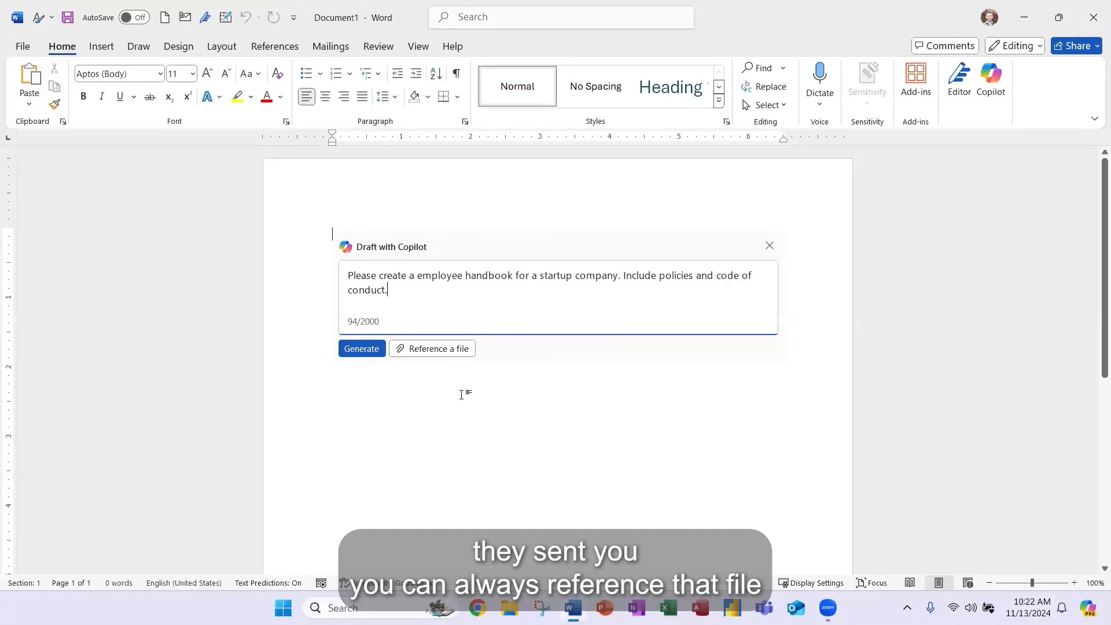
left_click(362, 349)
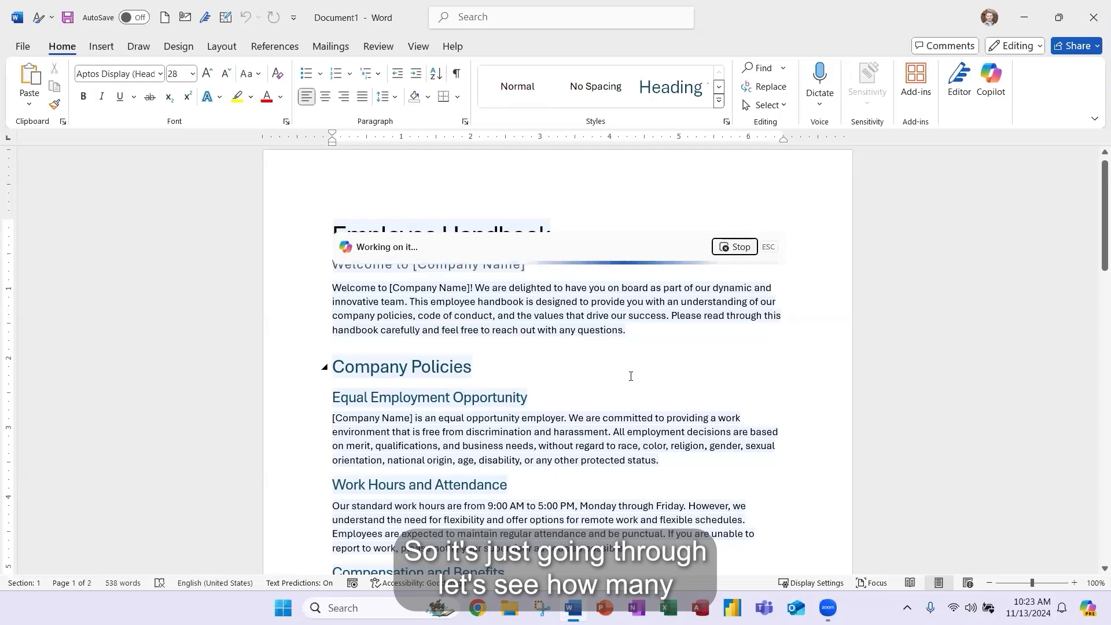
Review the generated employee handbook draft from the welcome section through the policies to the closing Employee Support section.
scroll(631, 376, "down", 5)
scroll(631, 376, "down", 10)
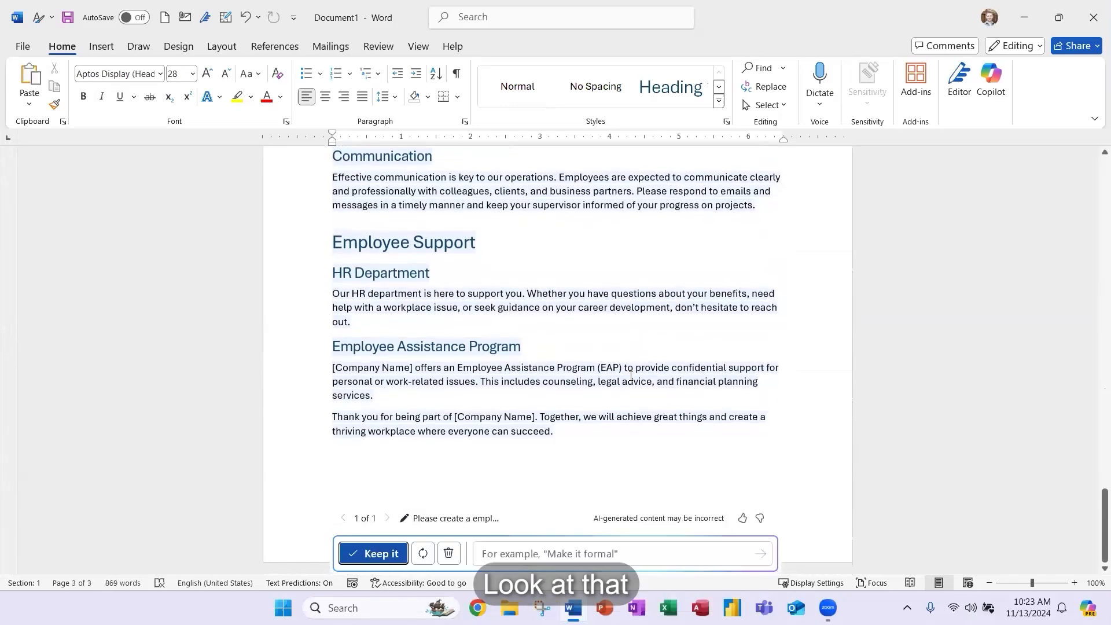
scroll(630, 376, "up", 20)
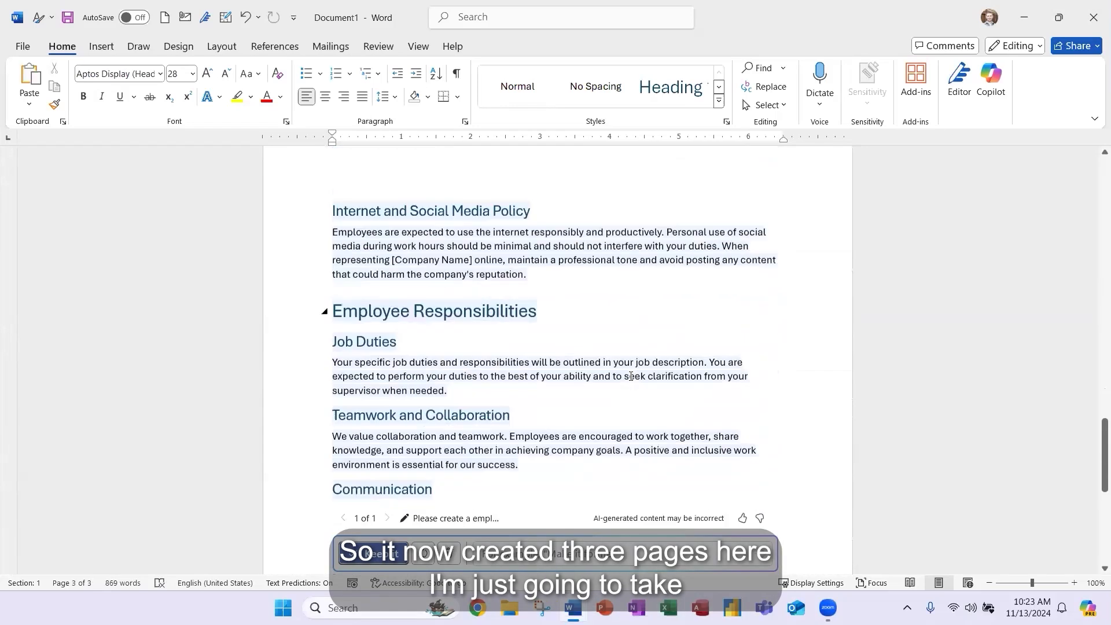
key("ctrl+Home")
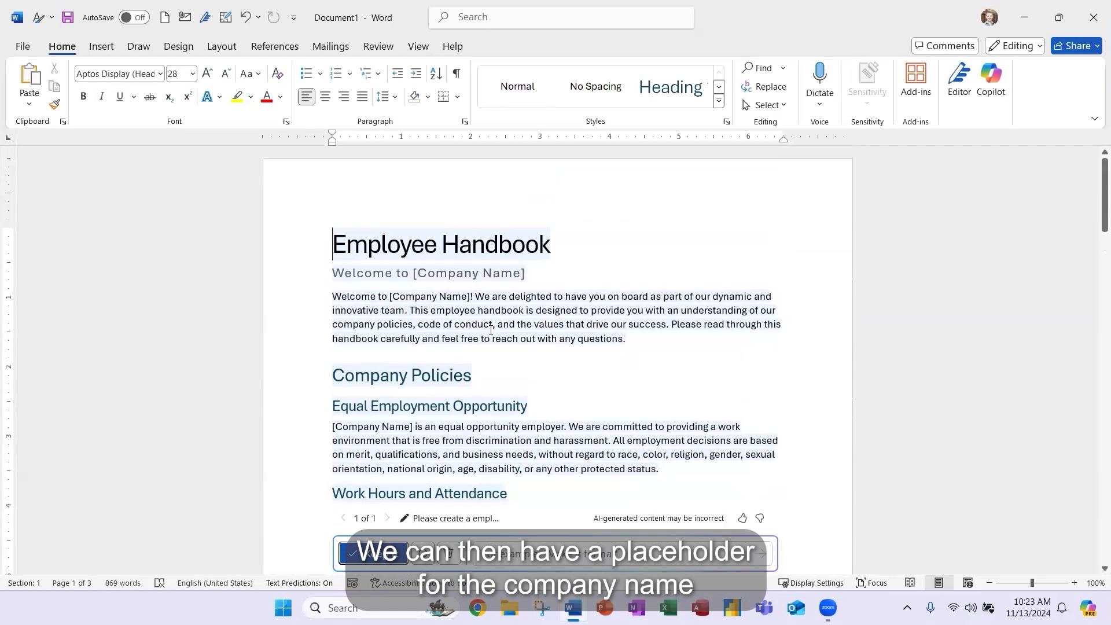
scroll(491, 329, "down", 3)
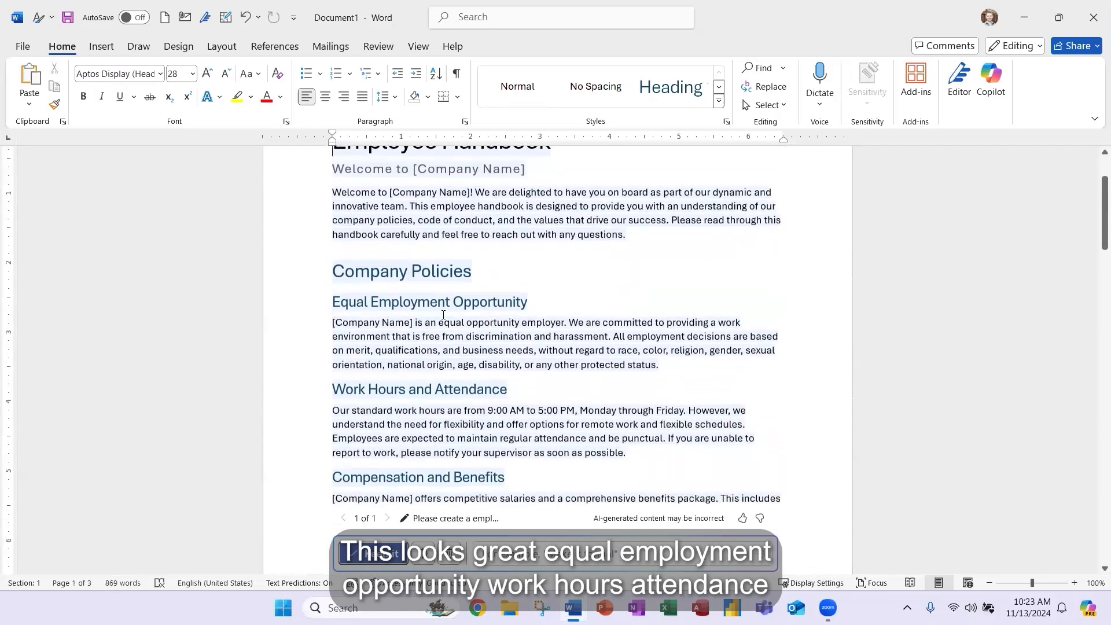
scroll(473, 316, "down", 2)
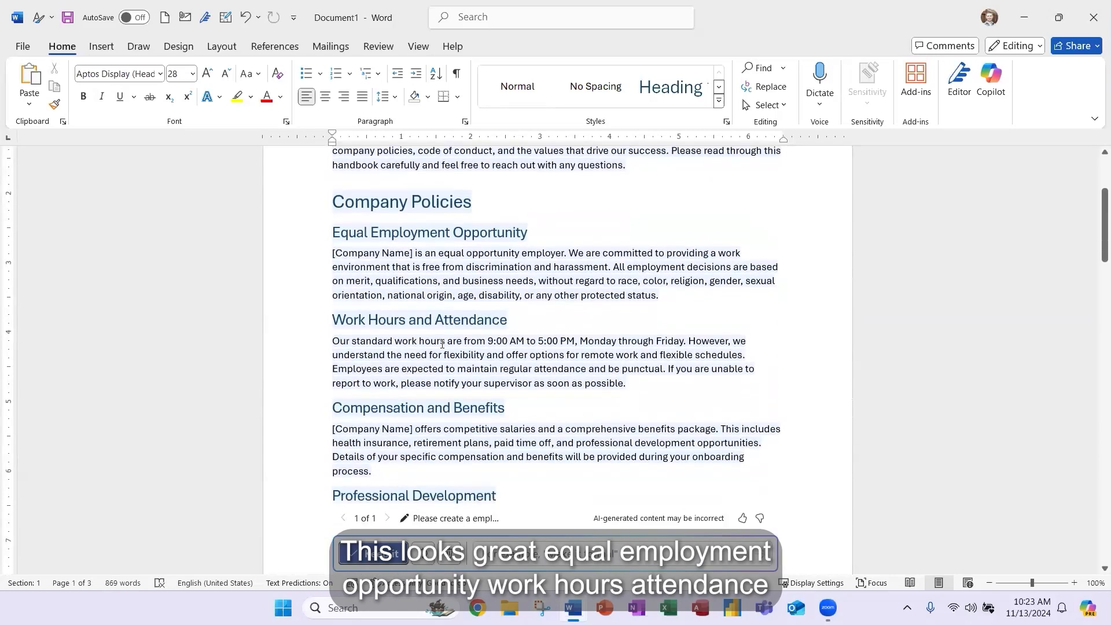
scroll(376, 365, "down", 1)
scroll(382, 377, "down", 5)
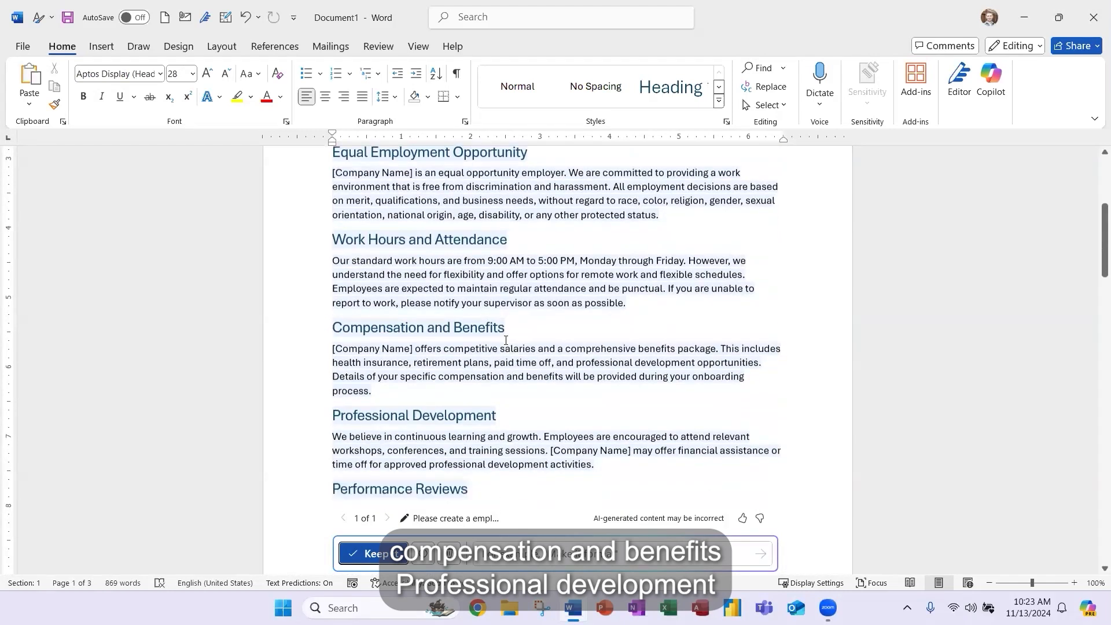
scroll(502, 316, "down", 2)
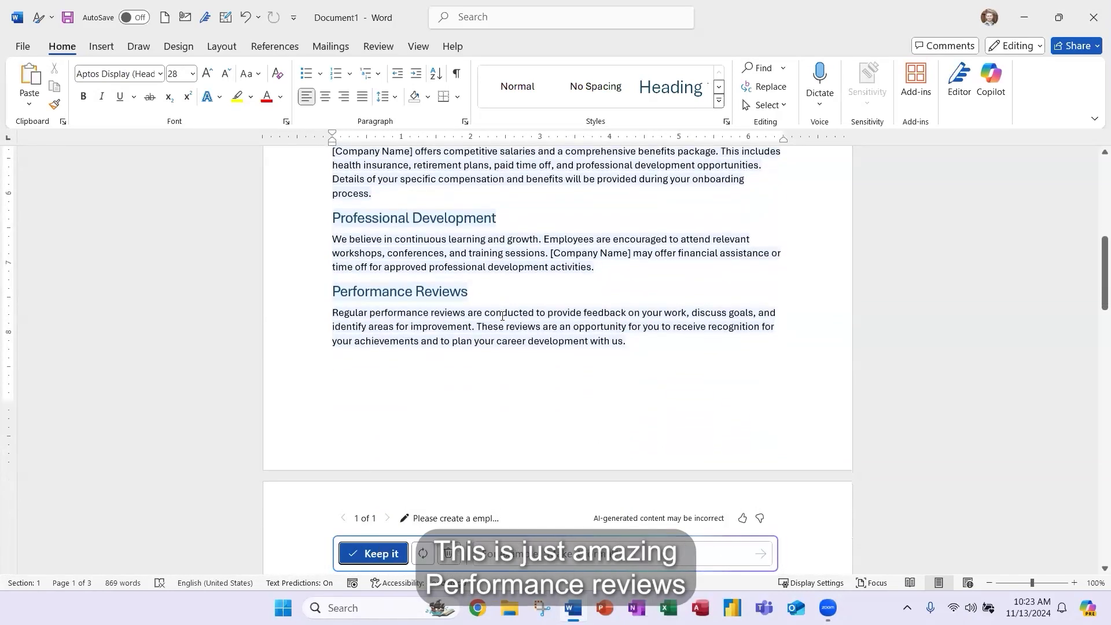
scroll(502, 316, "down", 2)
scroll(545, 310, "down", 4)
scroll(469, 327, "down", 3)
scroll(412, 317, "down", 2)
scroll(411, 316, "down", 6)
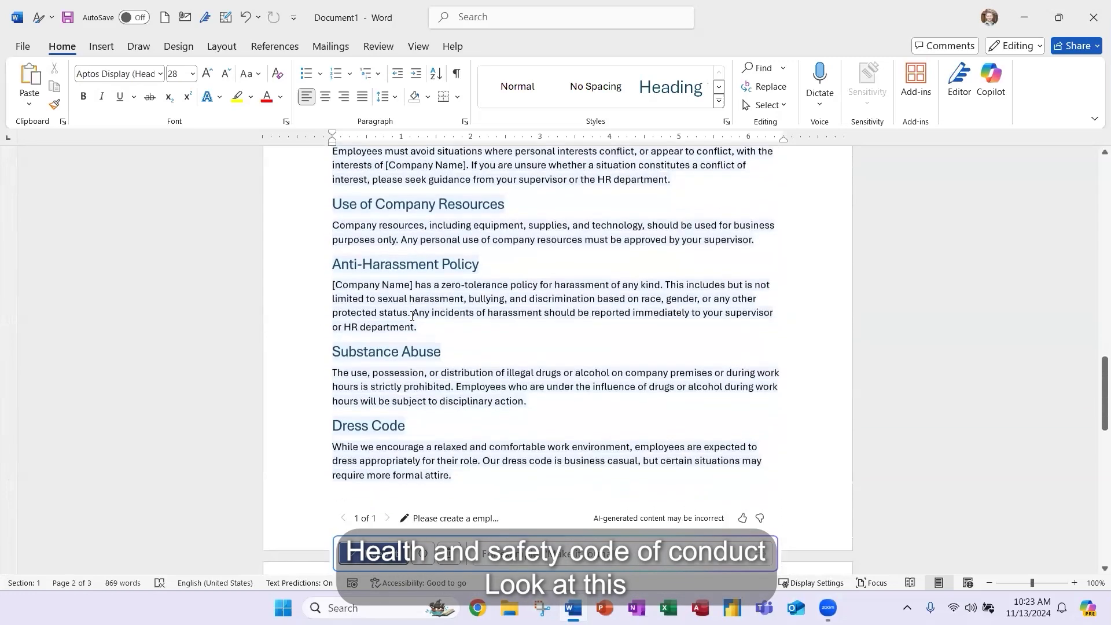
scroll(412, 316, "down", 10)
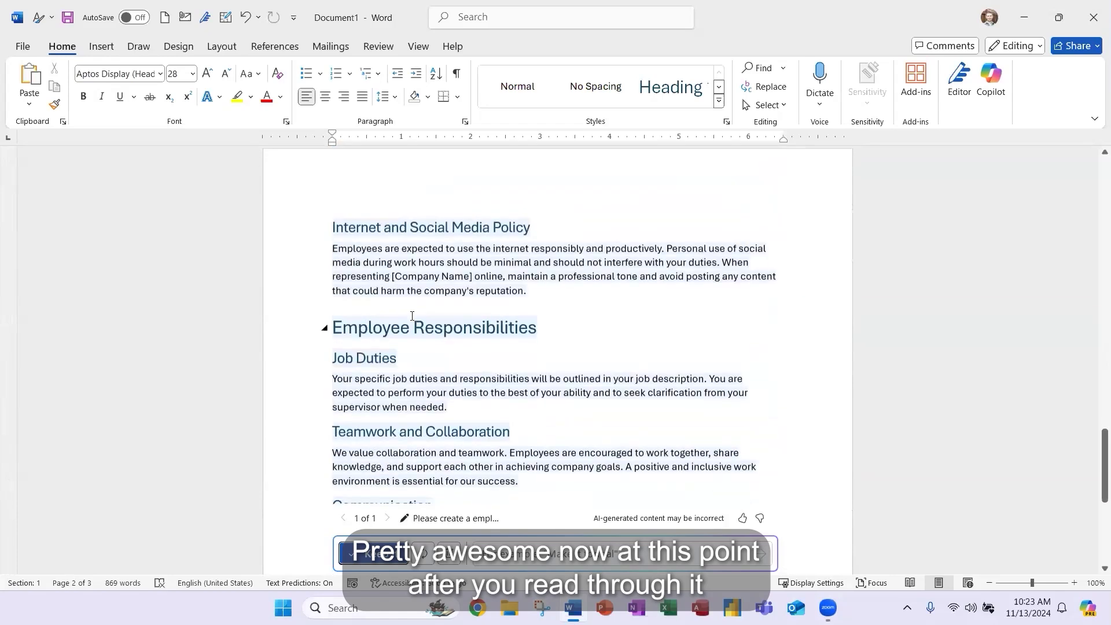
scroll(412, 316, "down", 8)
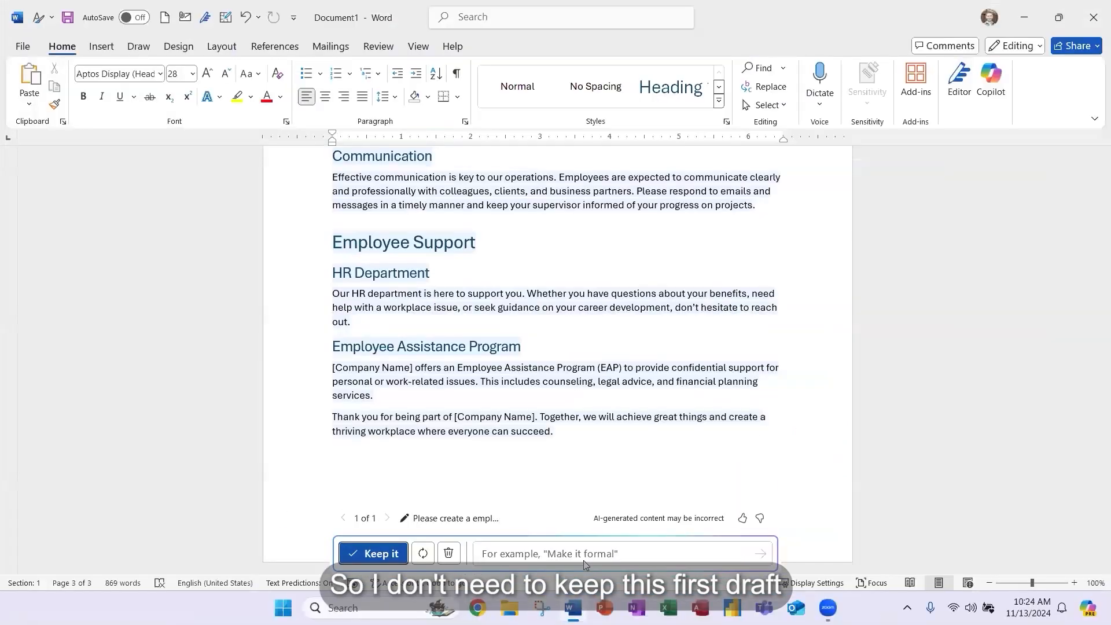
Regenerate the handbook draft with the refinement instruction "Please make it a little longer".
left_click(585, 562)
type("Pl")
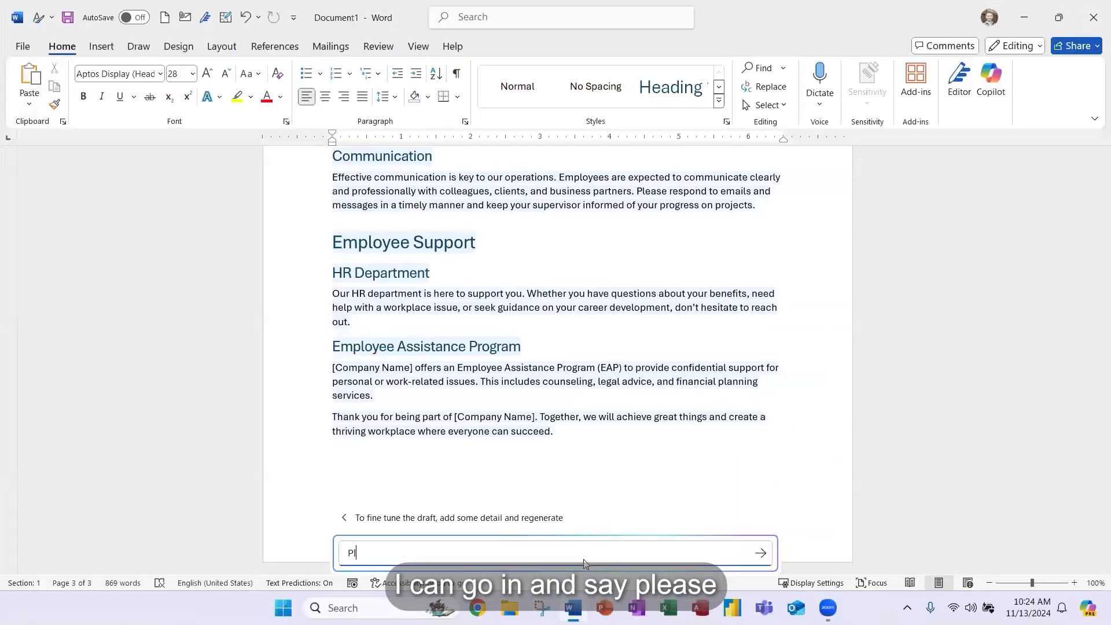
type("ease make it a little longer")
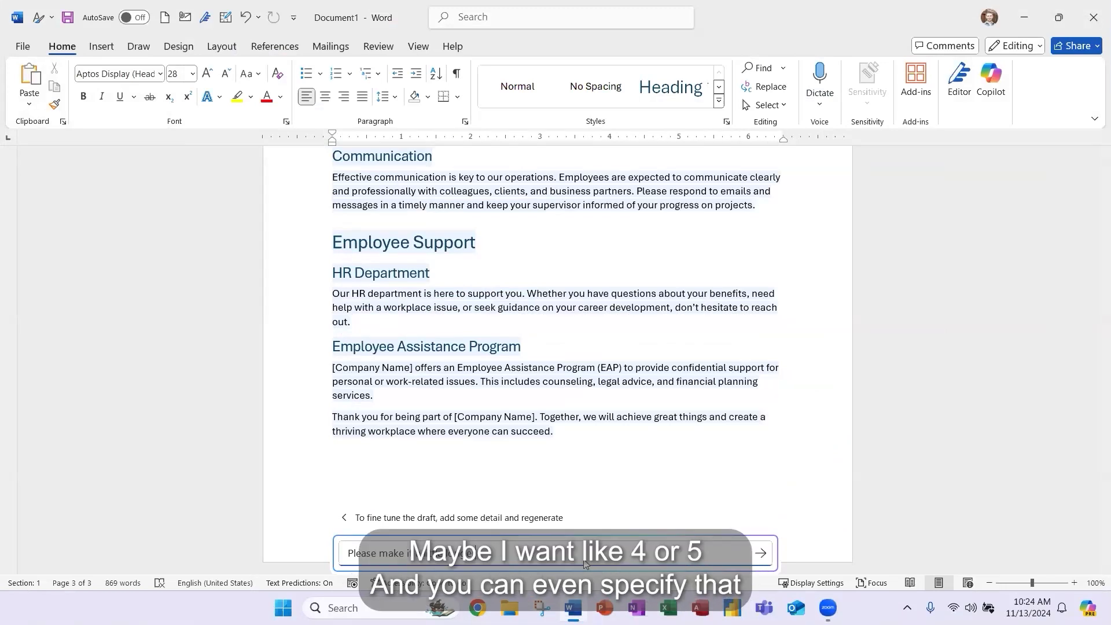
left_click(761, 554)
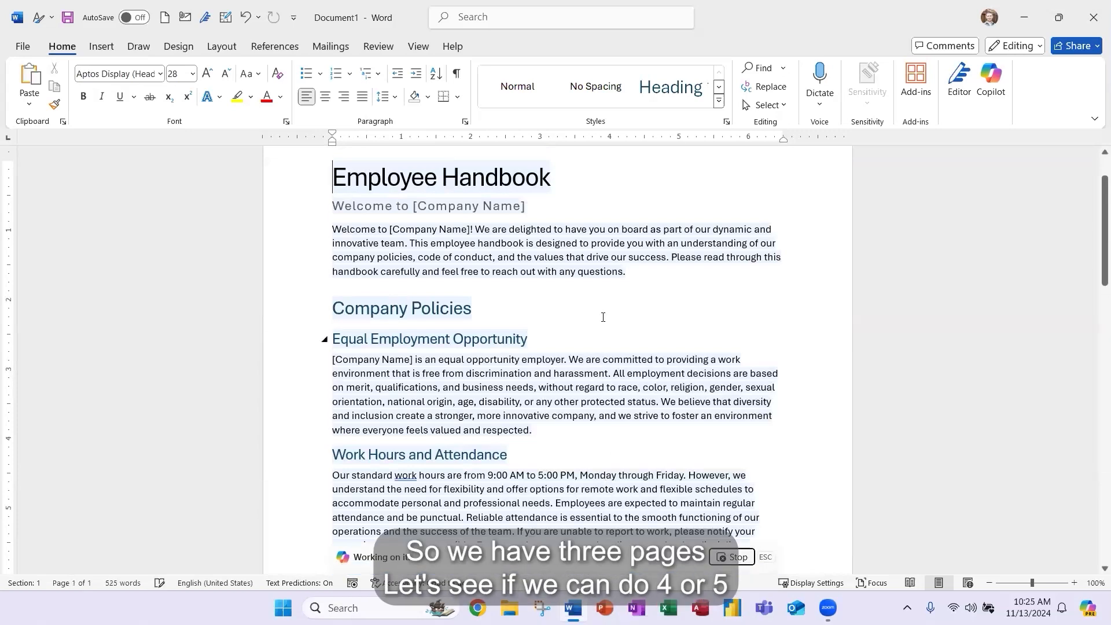
Examine the regenerated handbook's sections and length through to its closing paragraph.
scroll(603, 317, "down", 12)
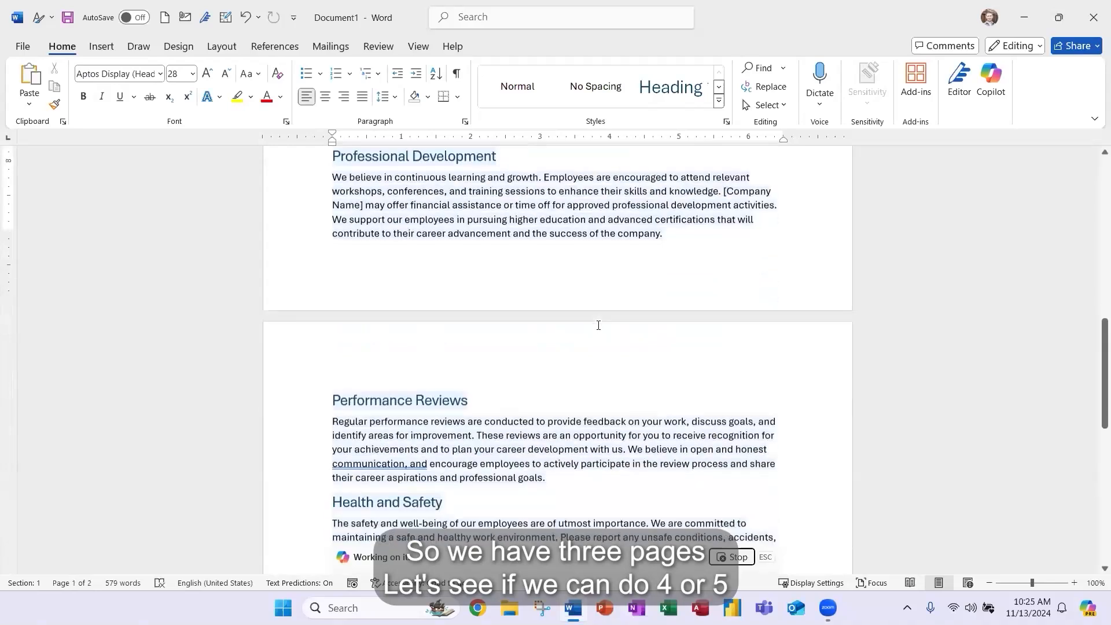
scroll(598, 325, "down", 9)
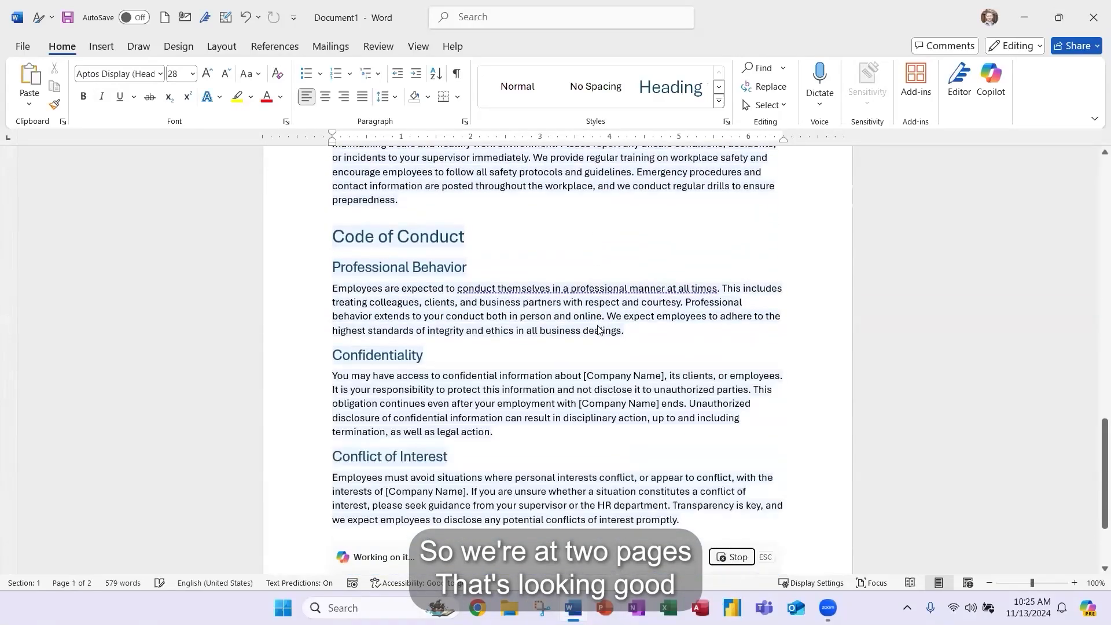
scroll(598, 329, "down", 10)
scroll(598, 329, "down", 5)
scroll(596, 340, "down", 3)
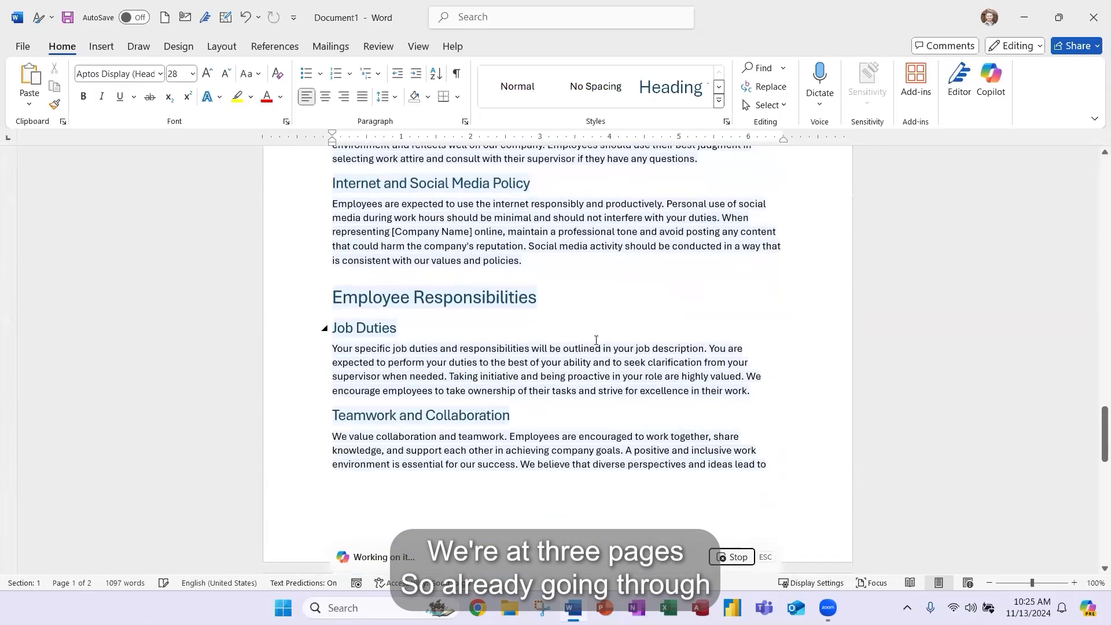
scroll(596, 340, "down", 6)
scroll(596, 340, "down", 5)
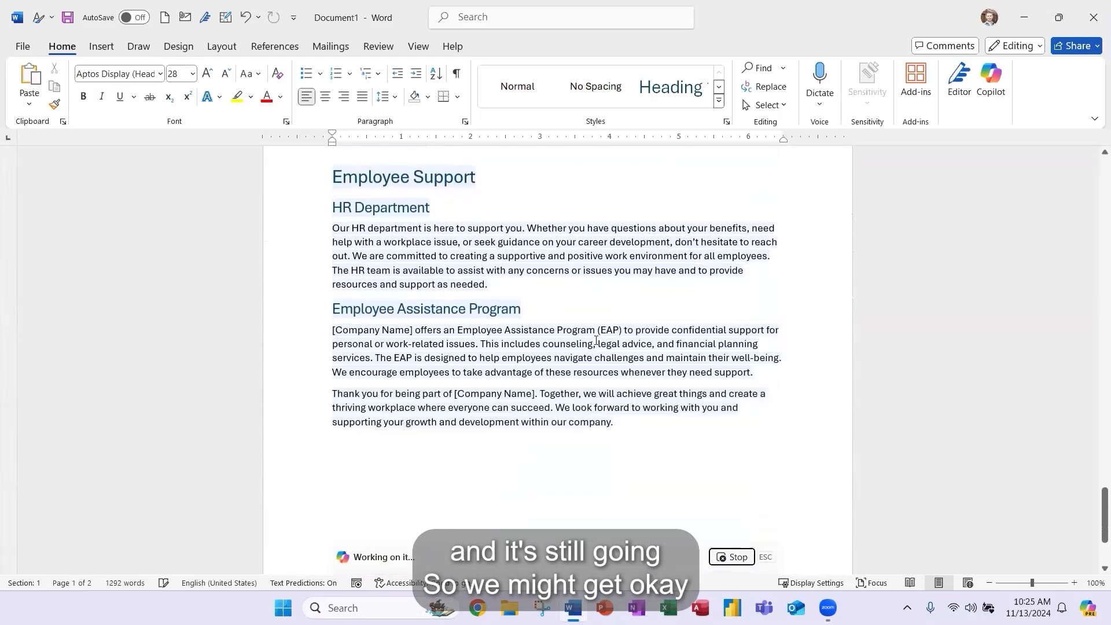
scroll(596, 340, "down", 2)
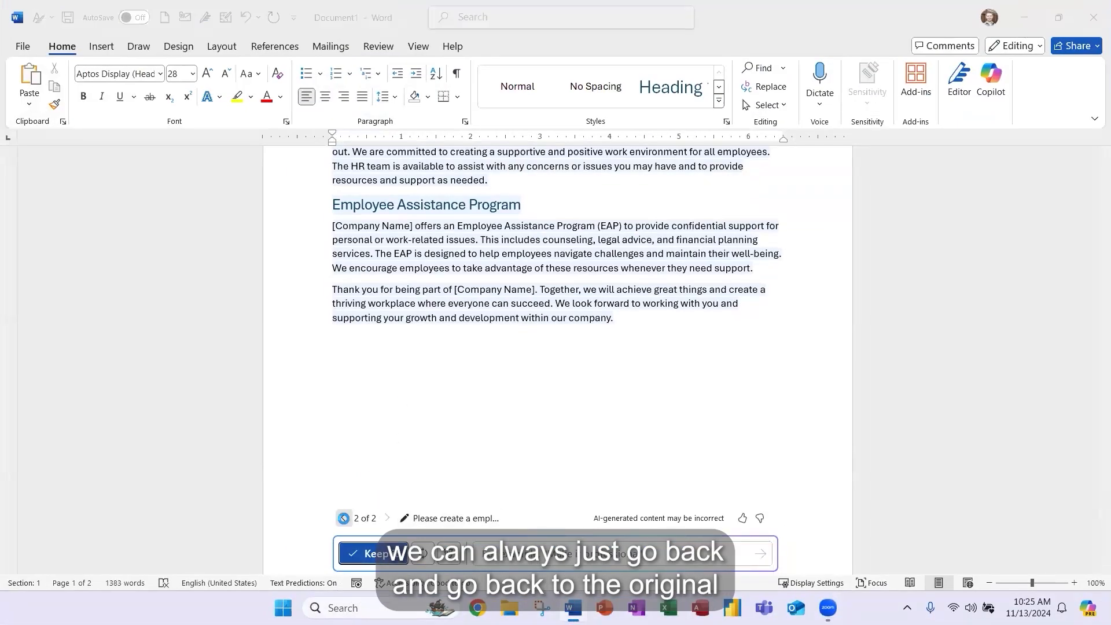
Compare the original draft with the longer second version and keep the second one in the document.
left_click(343, 518)
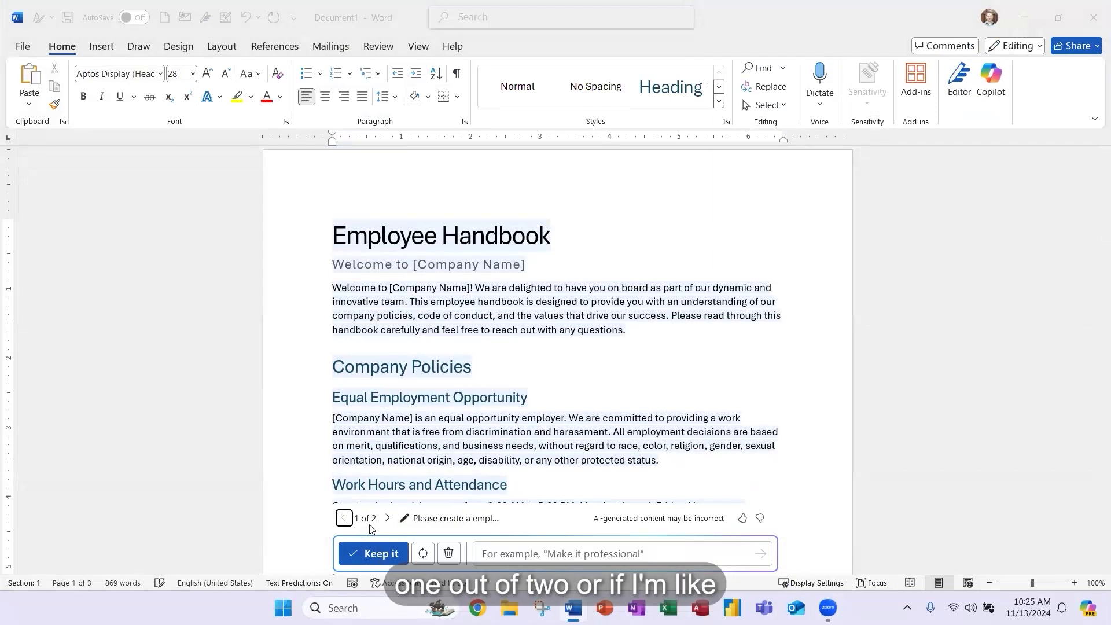
left_click(387, 518)
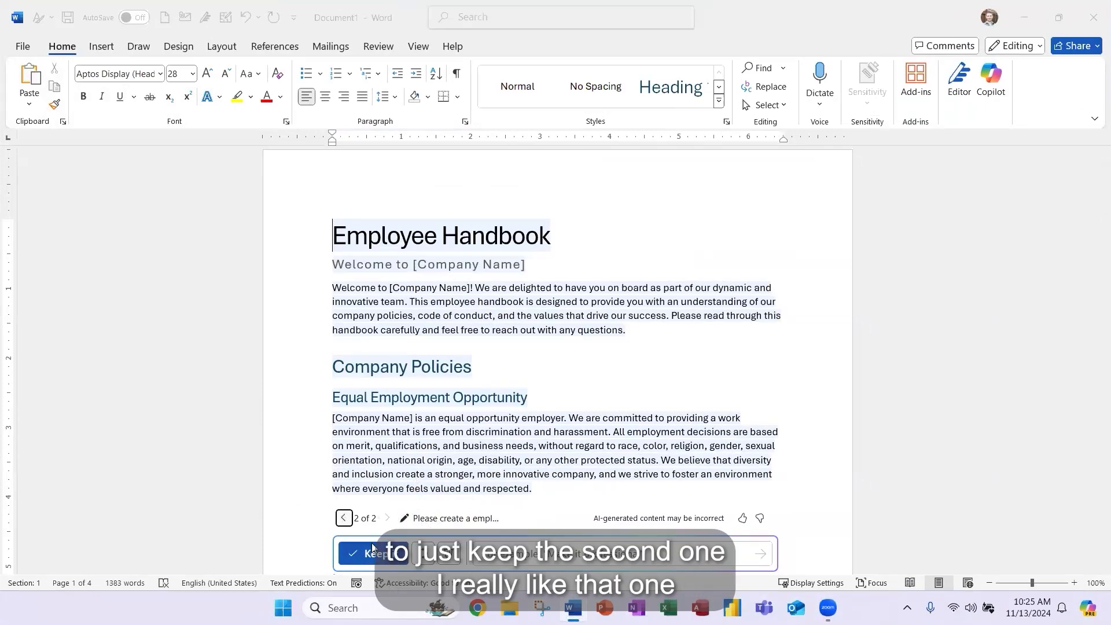
left_click(370, 554)
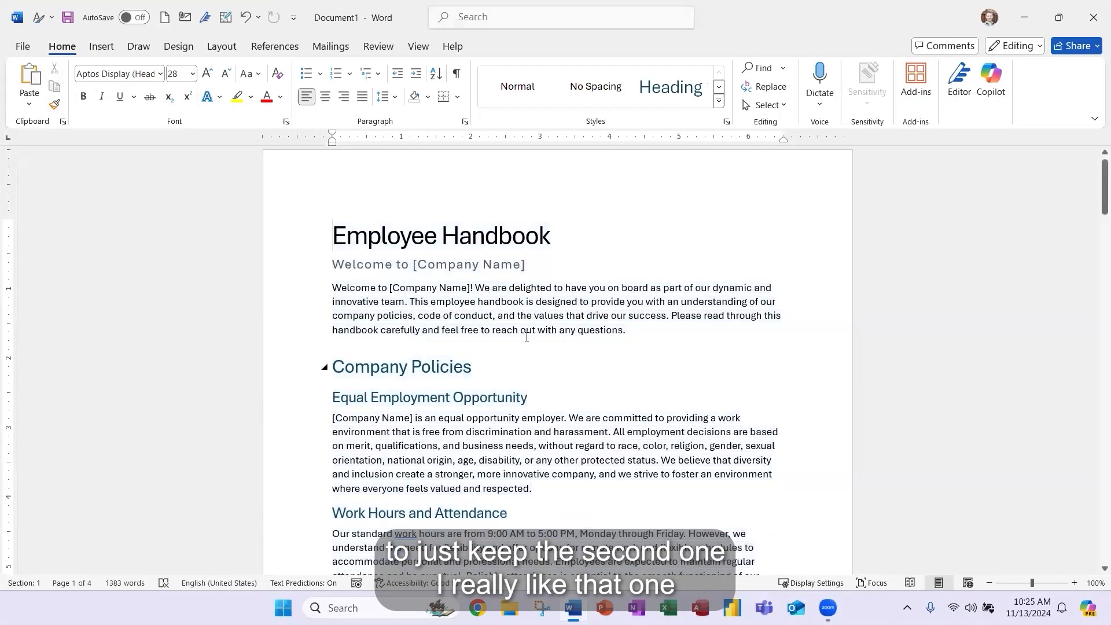
Place the insertion point on the blank line after the handbook's closing thank-you paragraph.
scroll(526, 336, "down", 12)
scroll(526, 337, "down", 15)
scroll(527, 338, "down", 10)
left_click(594, 402)
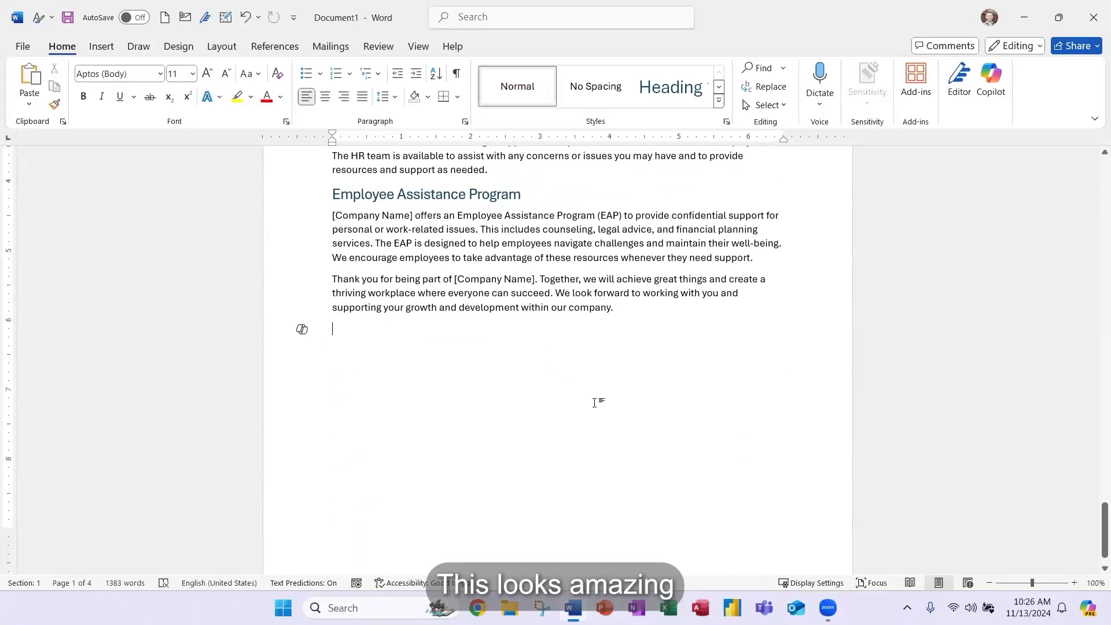